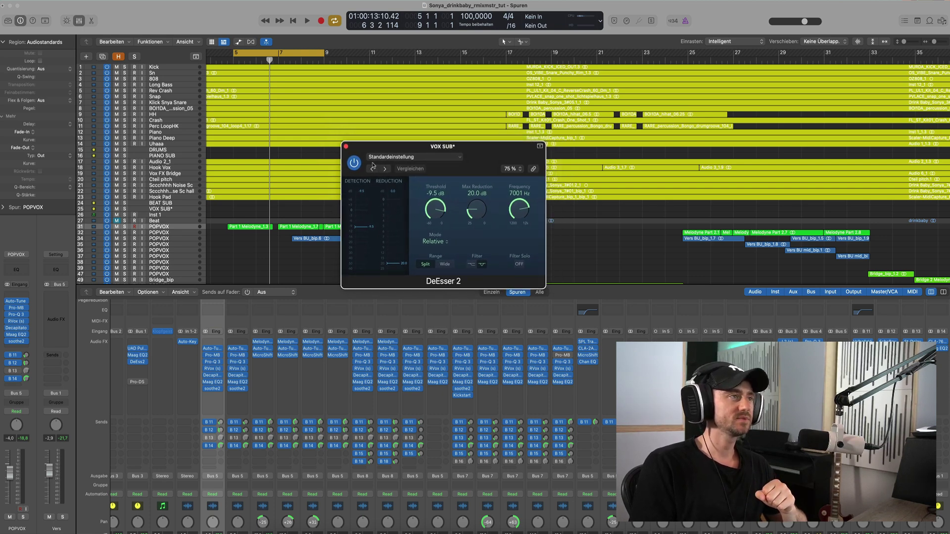
# Bypass DeEsser 2 on VOX SUB and play back the song section without it.
pyautogui.click(354, 163)
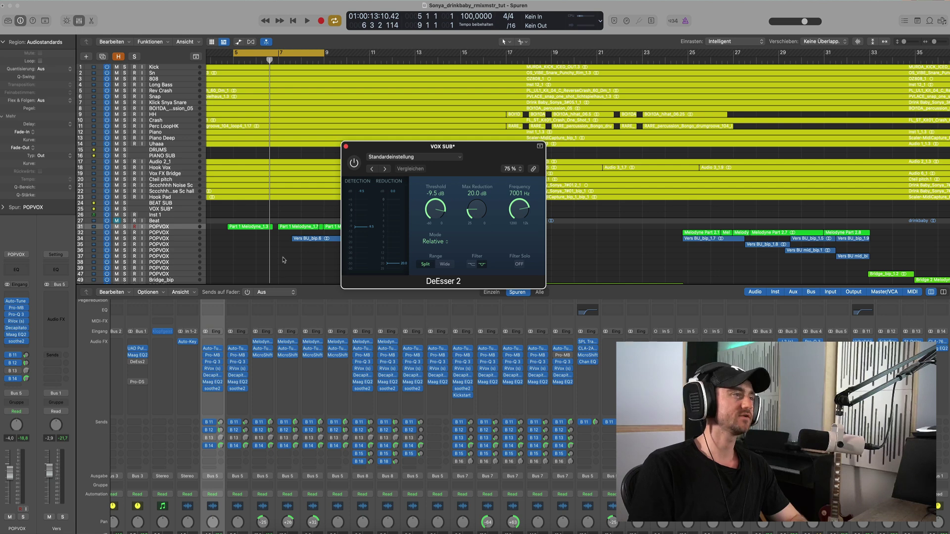
pyautogui.click(283, 259)
pyautogui.press('space')
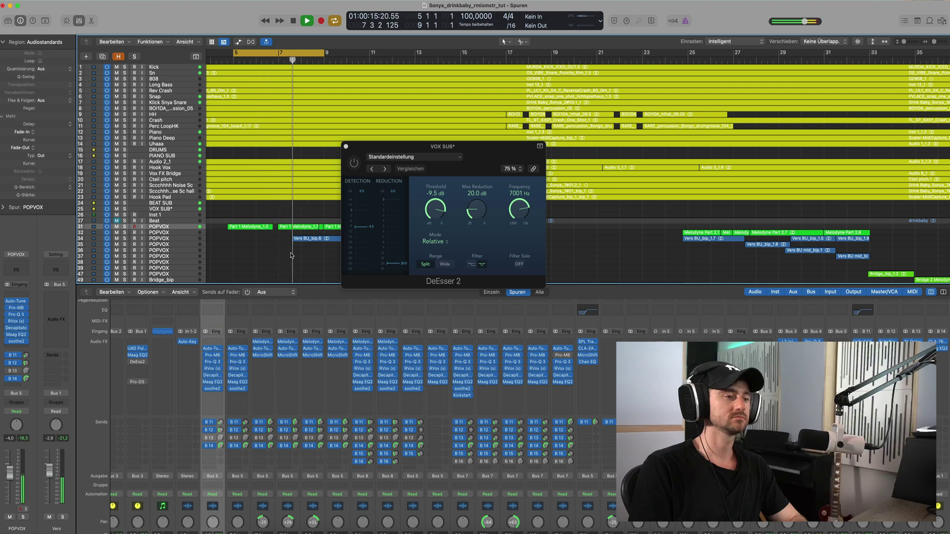
pyautogui.press('space')
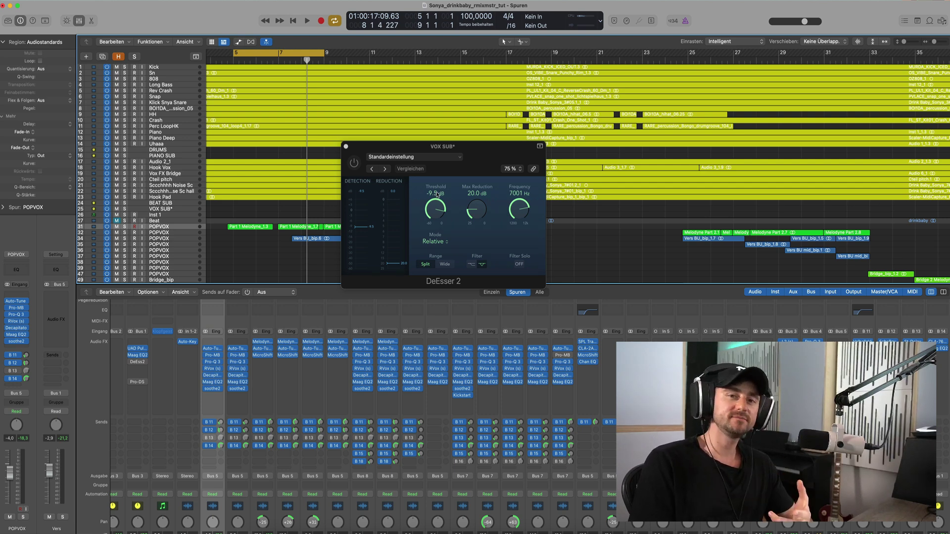
# Insert the Waves DeEsser on the VOX SUB channel and place its window beside DeEsser 2.
pyautogui.click(144, 362)
pyautogui.moveTo(165, 411)
pyautogui.click(198, 406)
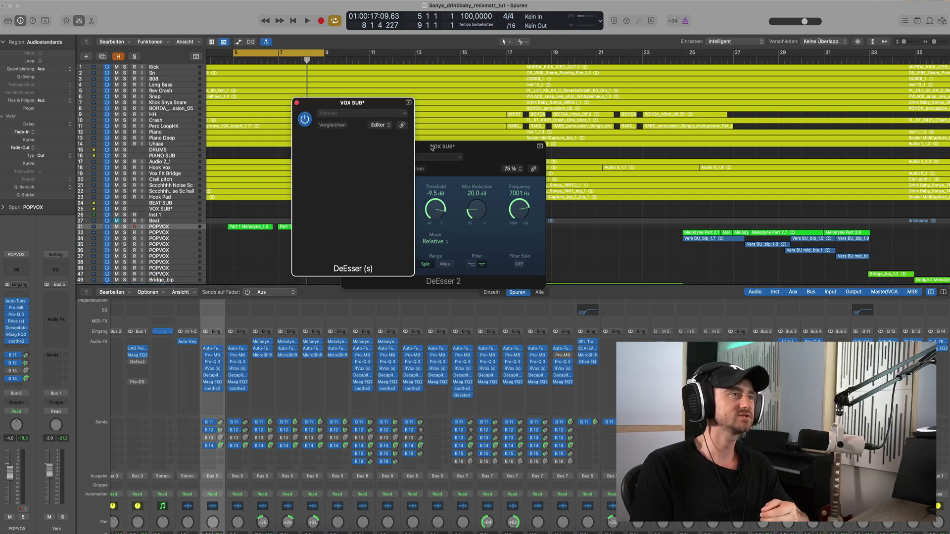
pyautogui.moveTo(361, 106); pyautogui.dragTo(283, 158)
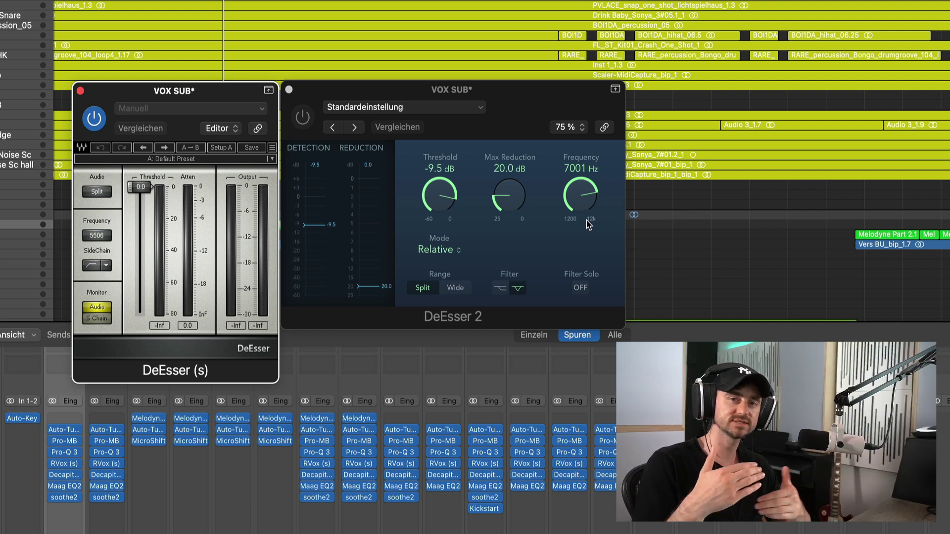
# Set DeEsser 2 to a frequency of 6028 Hz and 4.3 dB maximum reduction, and close the Waves DeEsser window.
pyautogui.moveTo(585, 194); pyautogui.dragTo(584, 206)
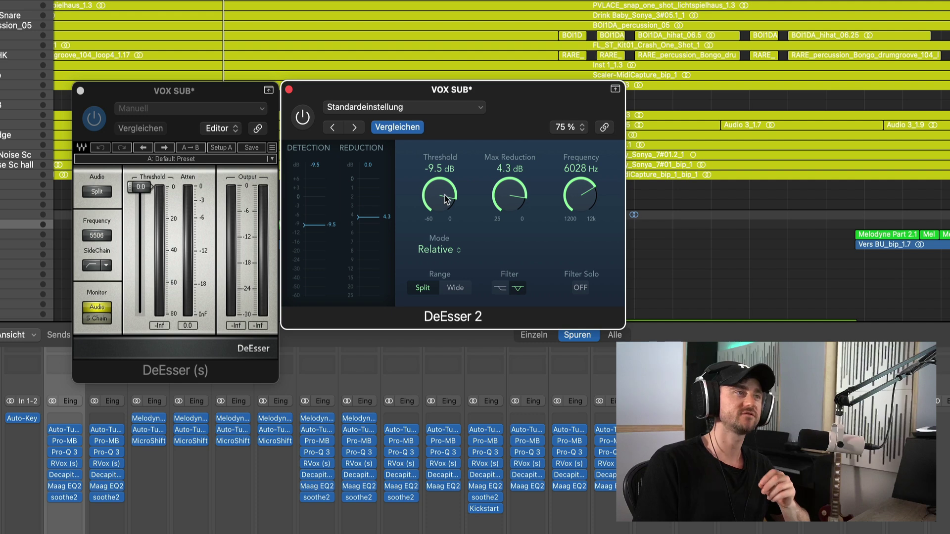
pyautogui.click(78, 90)
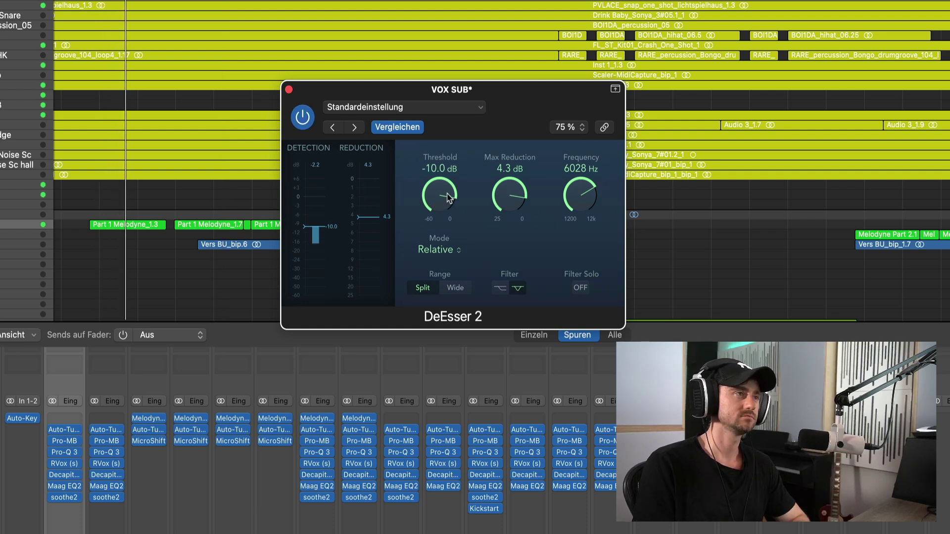
# Try an extreme DeEsser 2 setting of -60 dB threshold and 25 dB maximum reduction during playback, and bypass the plug-in.
pyautogui.moveTo(446, 195); pyautogui.dragTo(443, 384)
pyautogui.moveTo(510, 204); pyautogui.dragTo(510, 183)
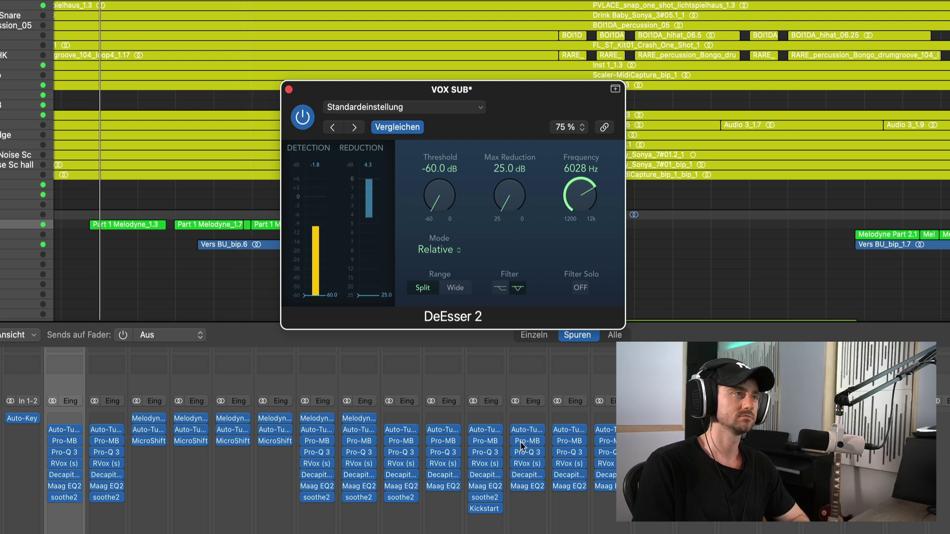
pyautogui.click(303, 117)
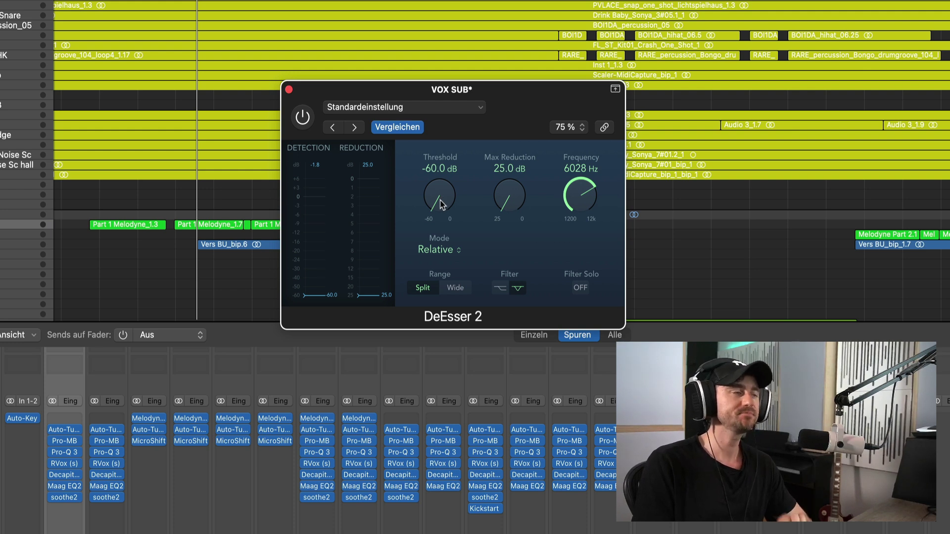
# Set DeEsser 2's threshold to -32.5 dB, maximum reduction to 4.0 dB and range to Wide.
pyautogui.moveTo(440, 200); pyautogui.dragTo(446, 108)
pyautogui.moveTo(512, 211); pyautogui.dragTo(512, 34)
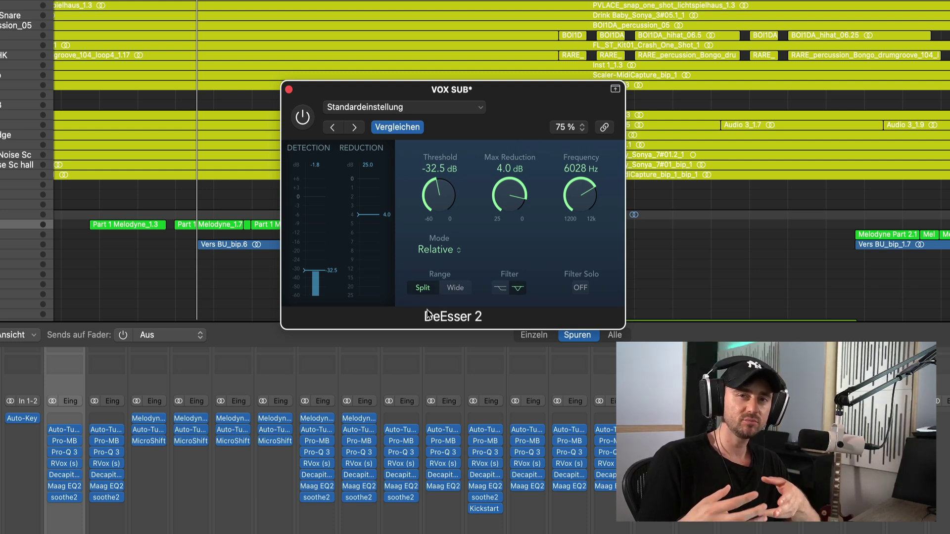
pyautogui.click(457, 290)
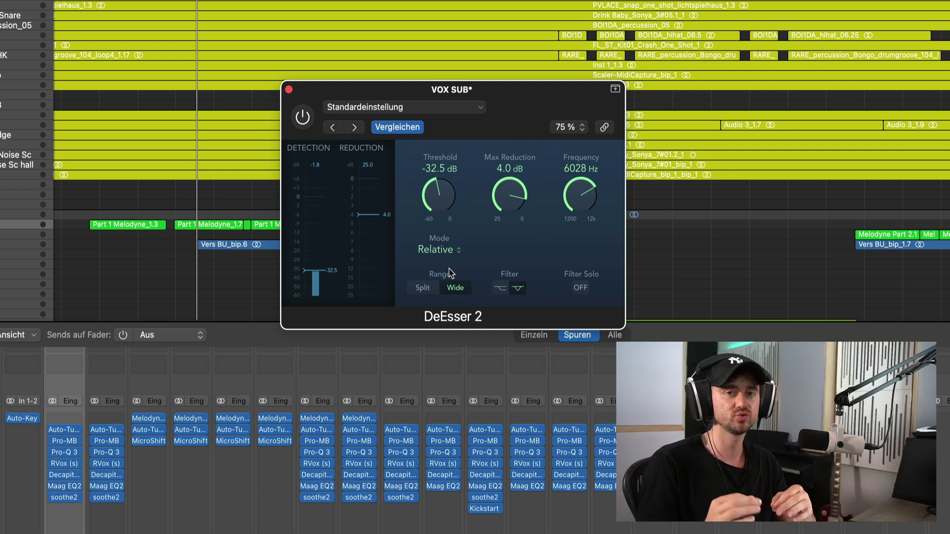
# Fine-tune the active DeEsser 2 during playback to a -5.9 dB threshold and 2.1 dB maximum reduction.
pyautogui.moveTo(441, 187); pyautogui.dragTo(455, 139)
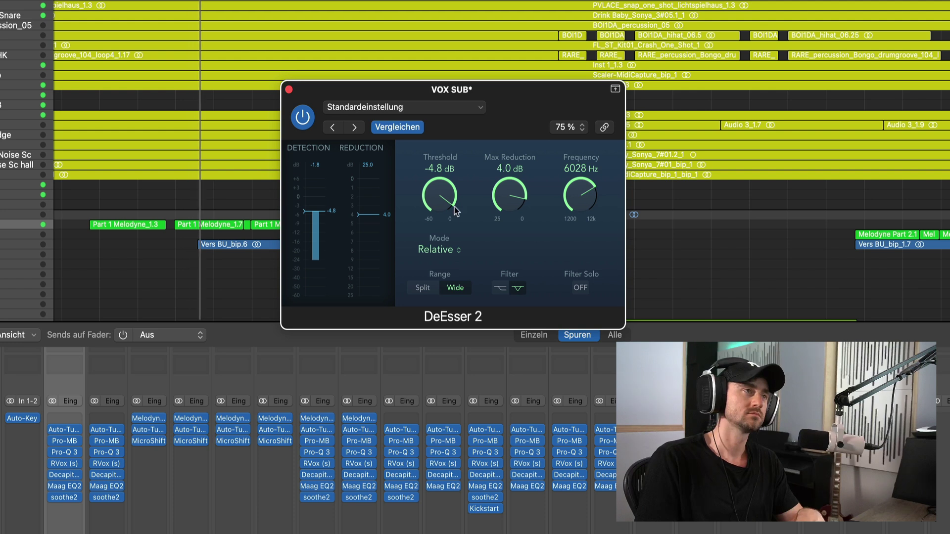
pyautogui.moveTo(449, 198); pyautogui.dragTo(457, 209)
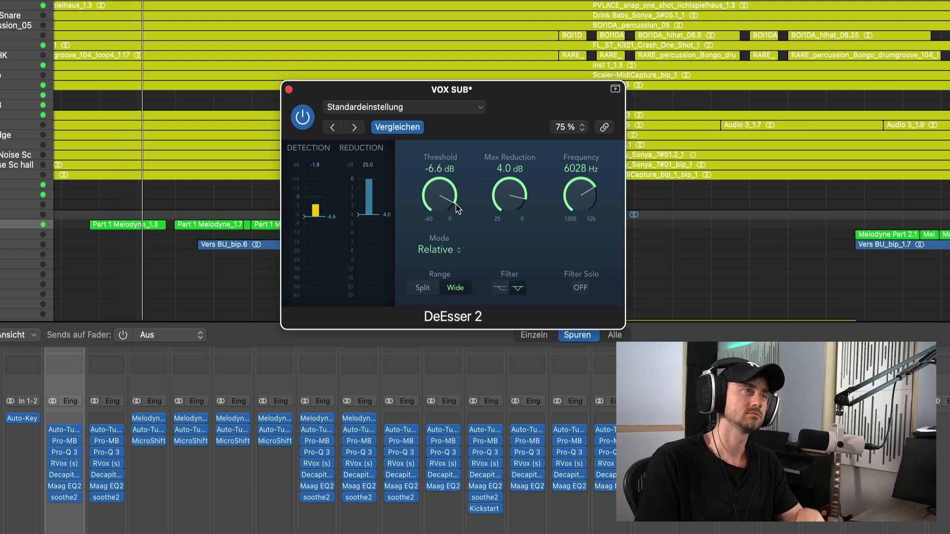
pyautogui.moveTo(448, 203); pyautogui.dragTo(448, 210)
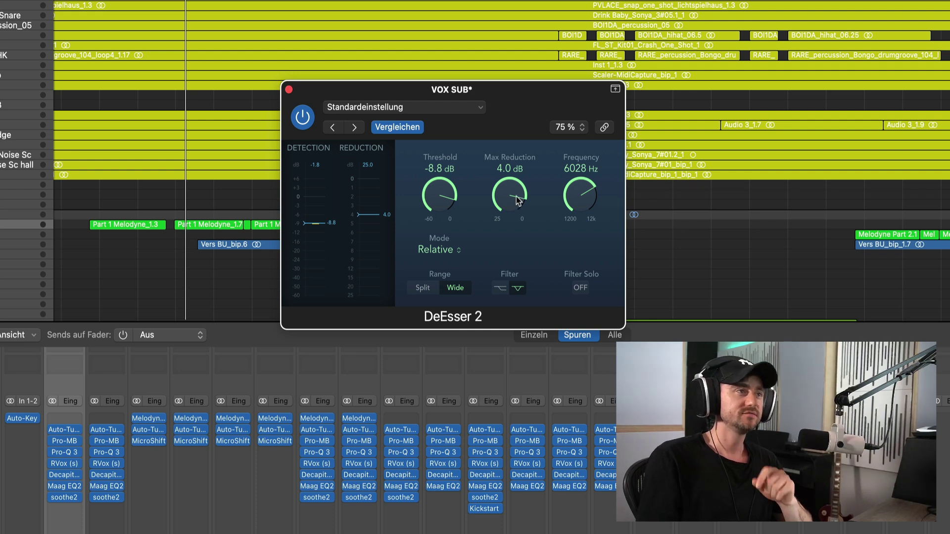
pyautogui.moveTo(515, 197)
pyautogui.mouseDown()
pyautogui.moveTo(525, 184)
pyautogui.moveTo(521, 192)
pyautogui.mouseUp()
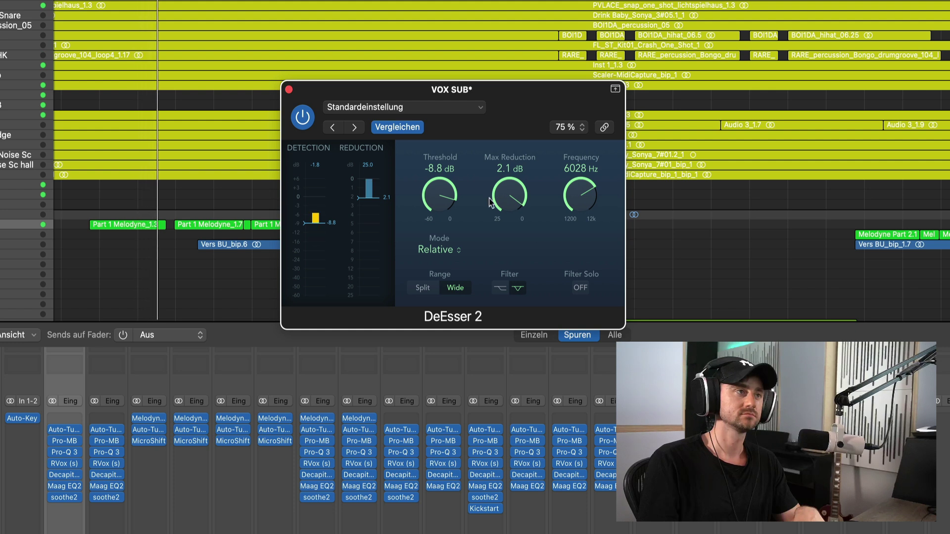
pyautogui.moveTo(452, 196); pyautogui.dragTo(452, 193)
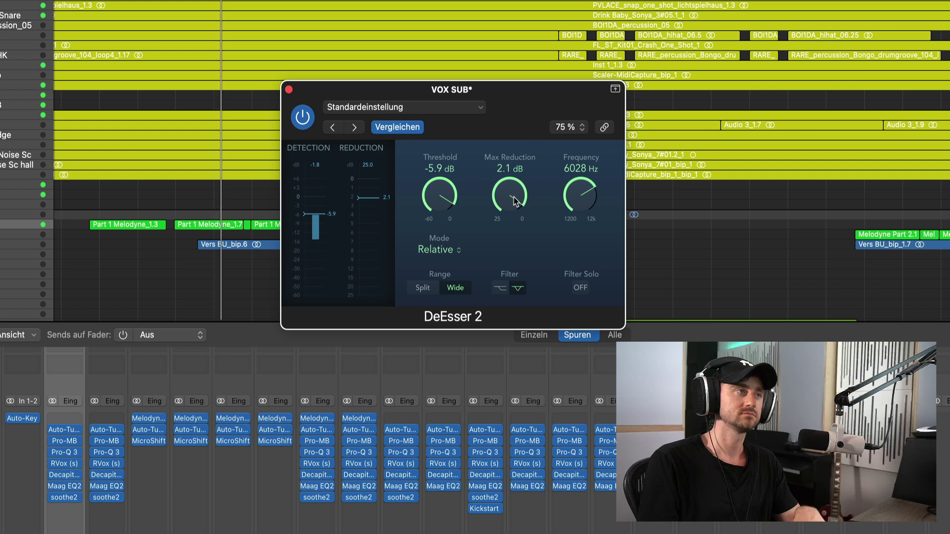
# Compare the vocals with DeEsser 2 bypassed and active during playback, and close its window.
pyautogui.click(303, 118)
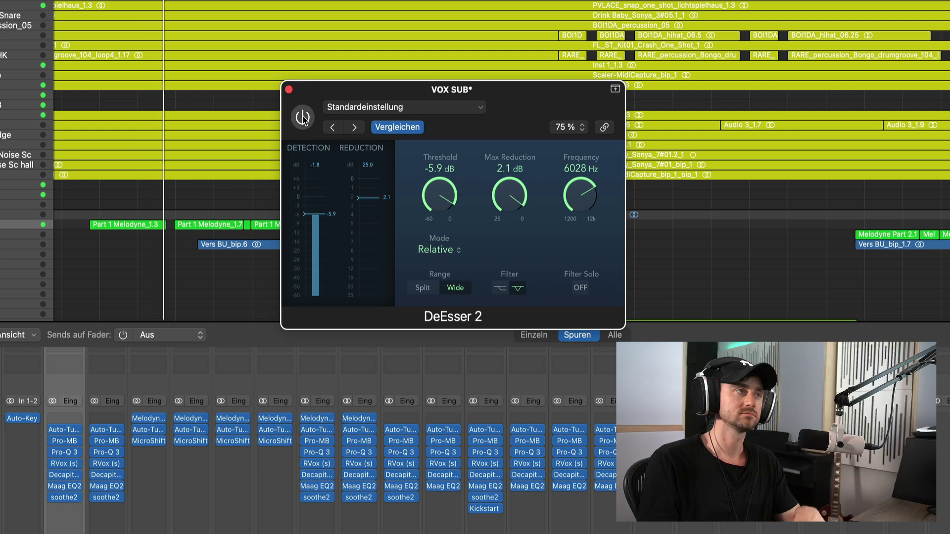
pyautogui.click(302, 118)
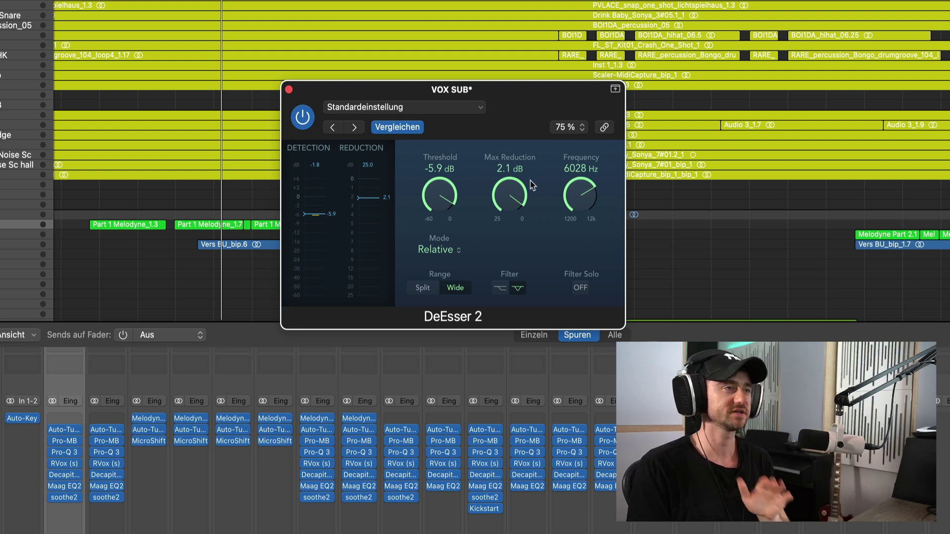
pyautogui.click(289, 90)
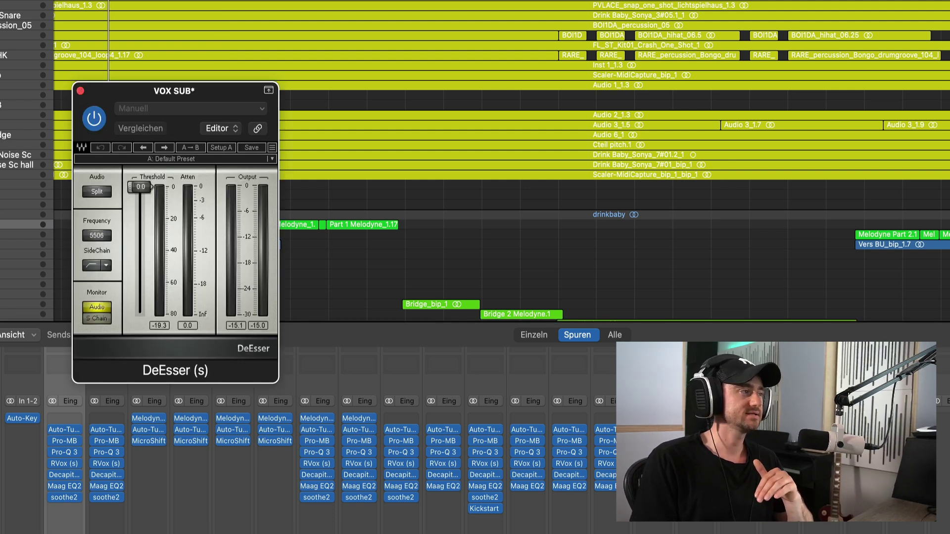
# Lower the Waves DeEsser's threshold to -29.1 dB and close the plug-in window.
pyautogui.click(64, 530)
pyautogui.moveTo(142, 186); pyautogui.dragTo(132, 230)
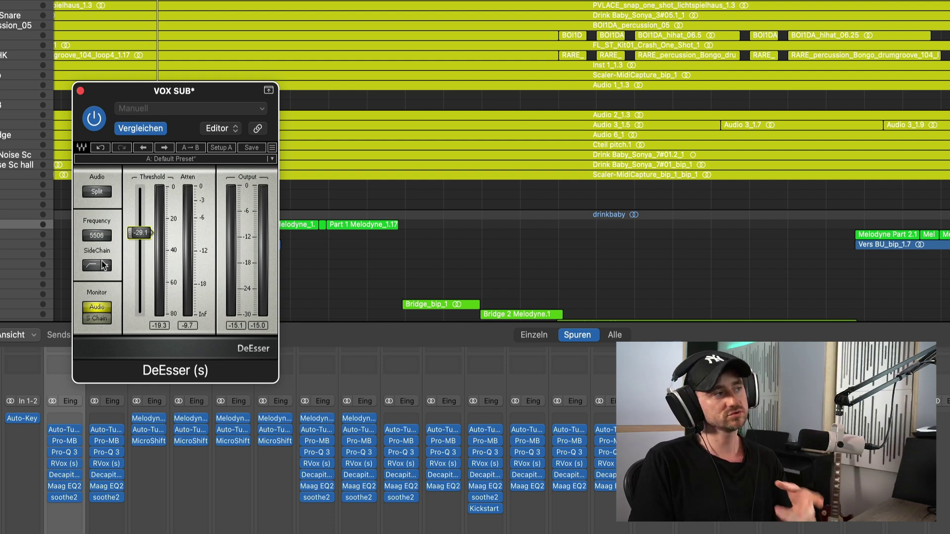
pyautogui.click(81, 91)
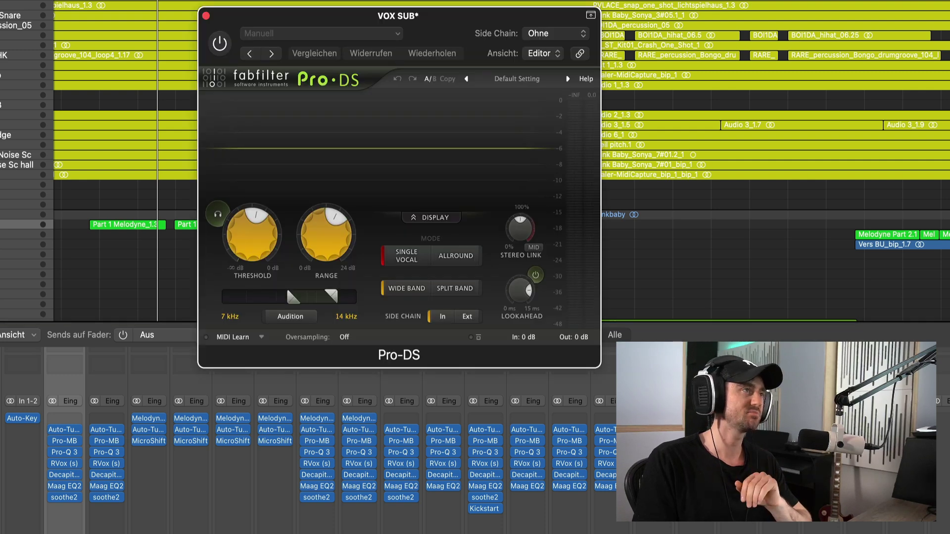
# Enable Pro-DS on VOX SUB, reposition its window and inspect its threshold, range and side-chain filter controls.
pyautogui.click(220, 44)
pyautogui.moveTo(364, 19); pyautogui.dragTo(380, 58)
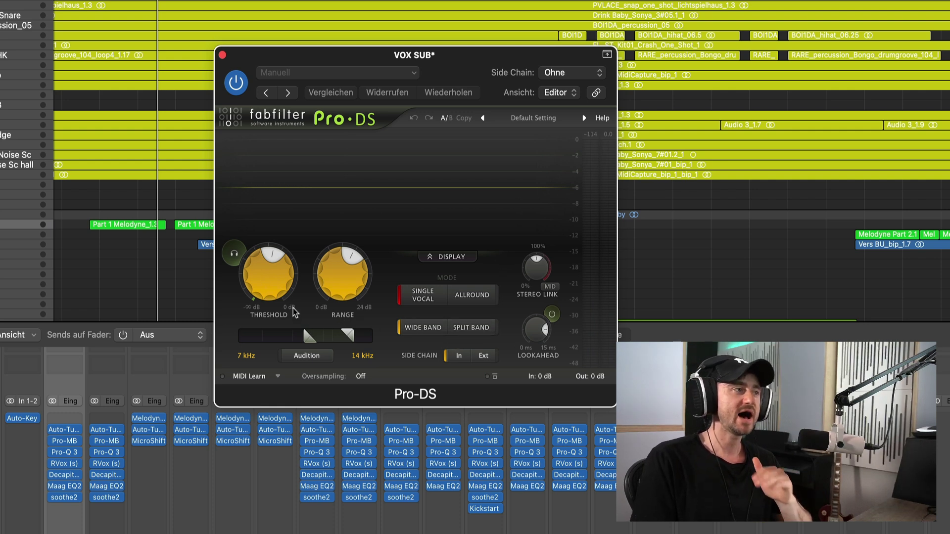
pyautogui.moveTo(264, 276)
pyautogui.moveTo(360, 277)
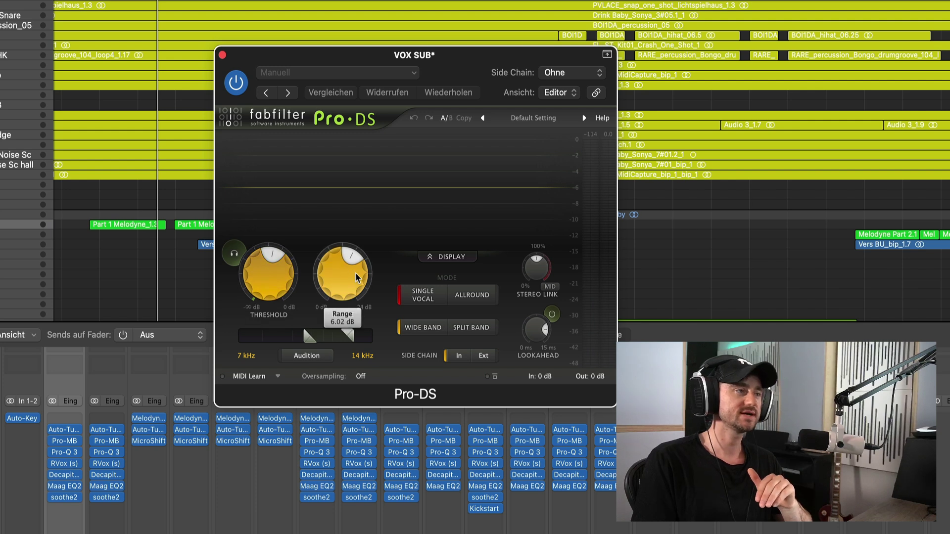
pyautogui.moveTo(270, 292)
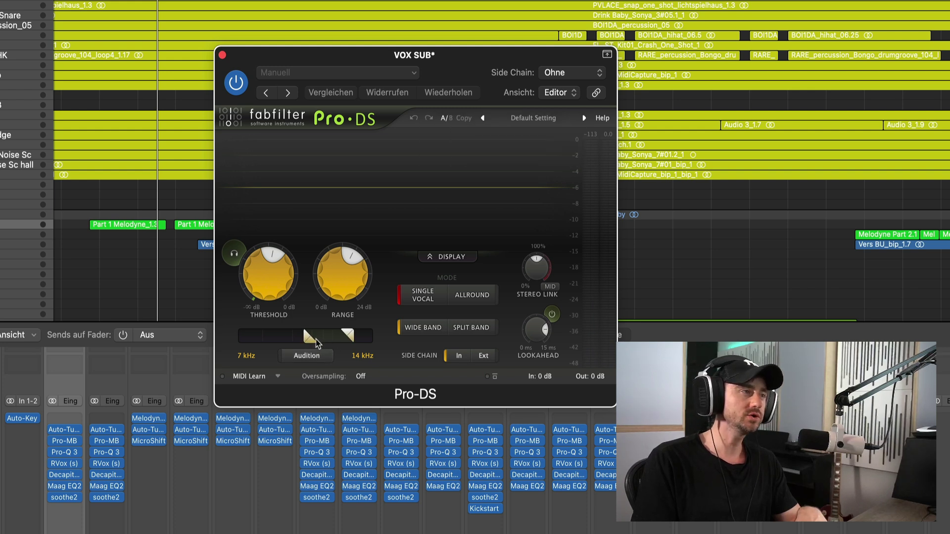
pyautogui.moveTo(317, 342)
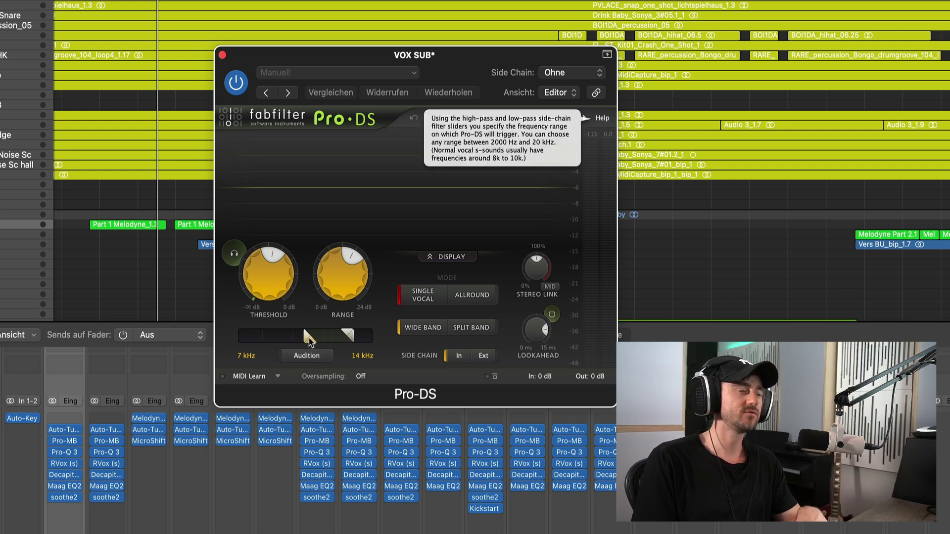
# Try the widest Pro-DS side-chain filter range, from 2 kHz with the upper limit Off, during playback.
pyautogui.moveTo(308, 337); pyautogui.dragTo(239, 337)
pyautogui.moveTo(348, 335); pyautogui.dragTo(380, 333)
pyautogui.press('space')
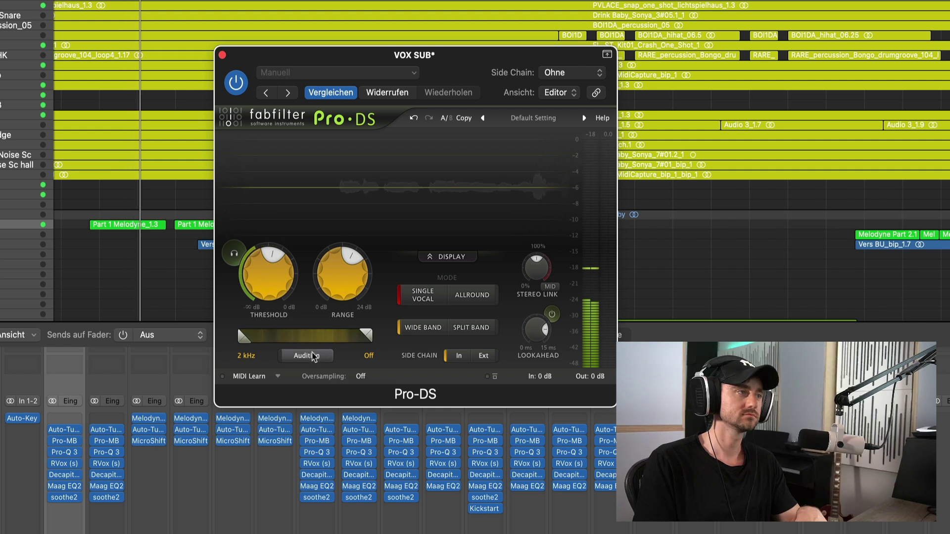
pyautogui.moveTo(316, 344)
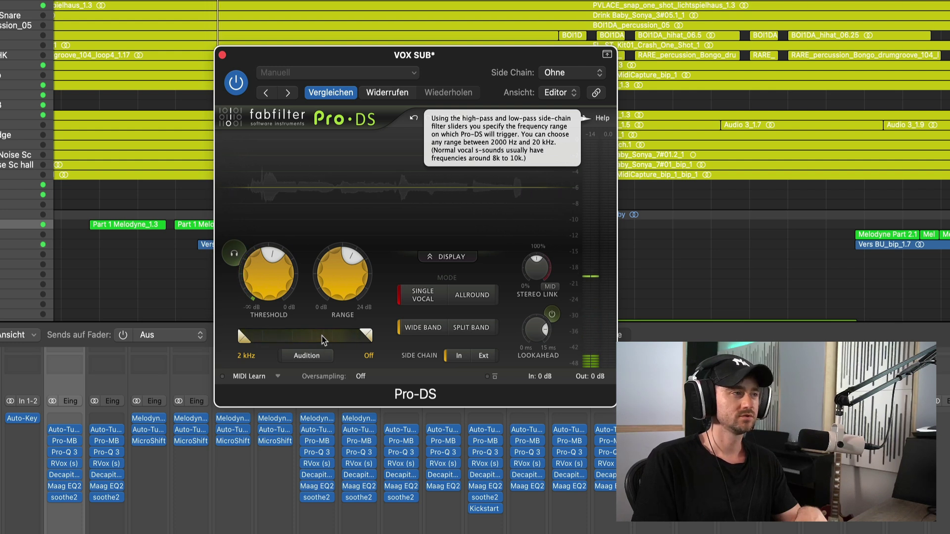
# Narrow the Pro-DS side-chain filter to 7.15–10.82 kHz and fine-tune the threshold during playback.
pyautogui.moveTo(244, 337); pyautogui.dragTo(334, 342)
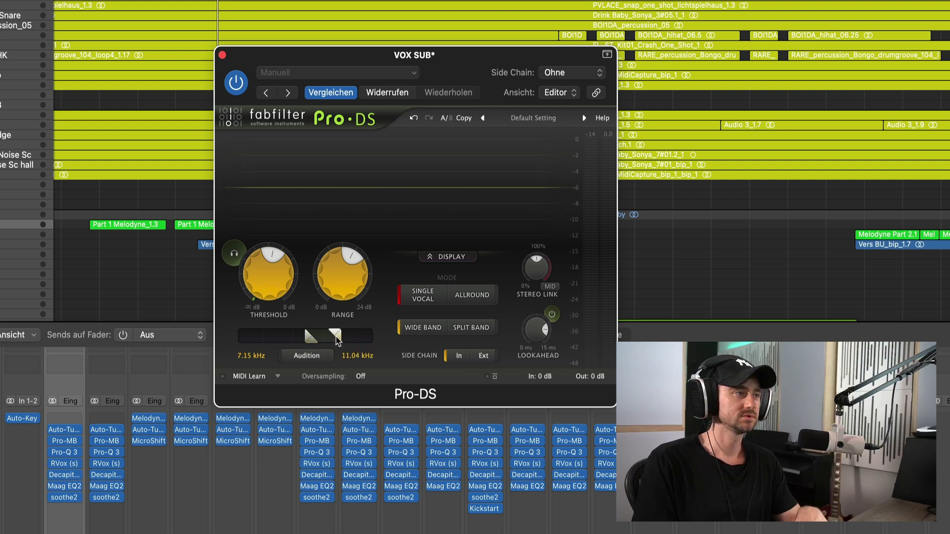
pyautogui.press('space')
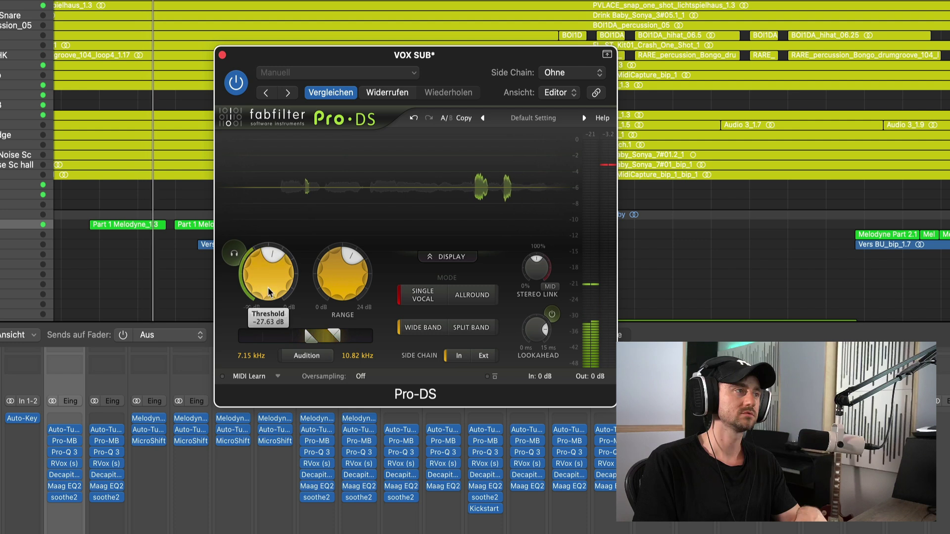
pyautogui.moveTo(269, 287); pyautogui.dragTo(269, 289)
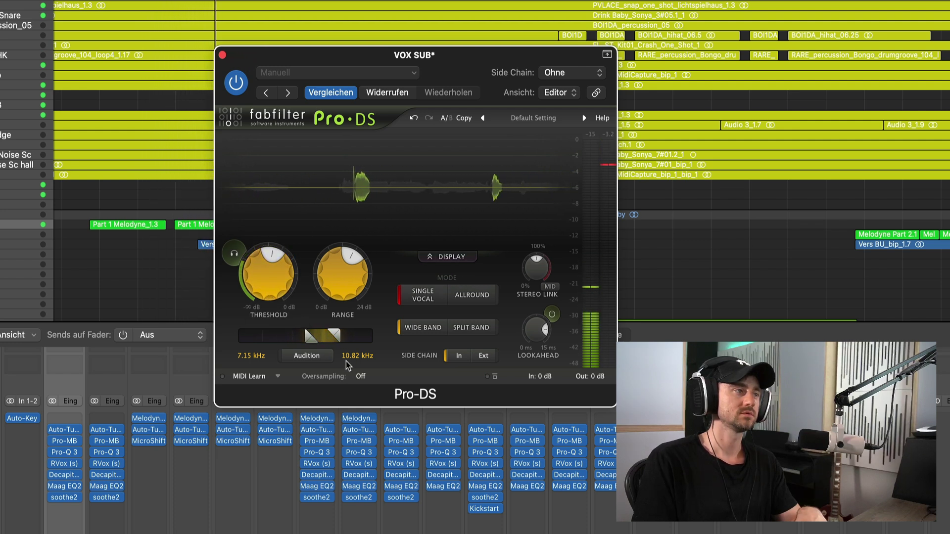
# Listen to only the sibilance triggered by Pro-DS, and play the side-chain signal with Audition in place of threshold monitoring.
pyautogui.click(235, 255)
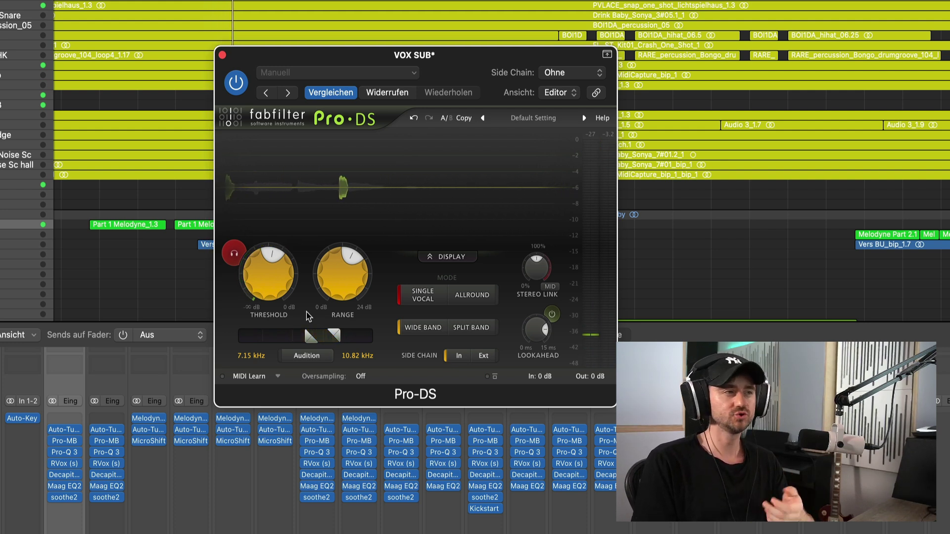
pyautogui.moveTo(353, 280)
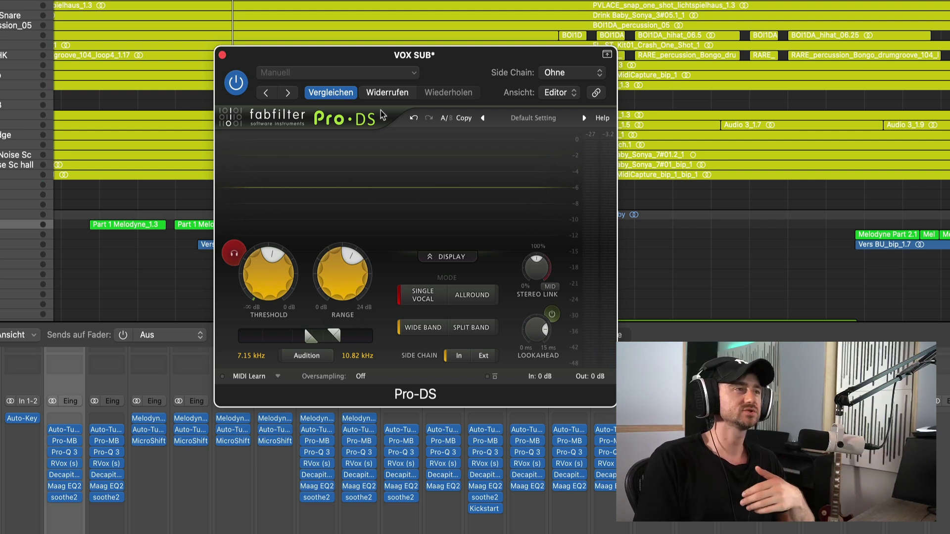
pyautogui.click(235, 261)
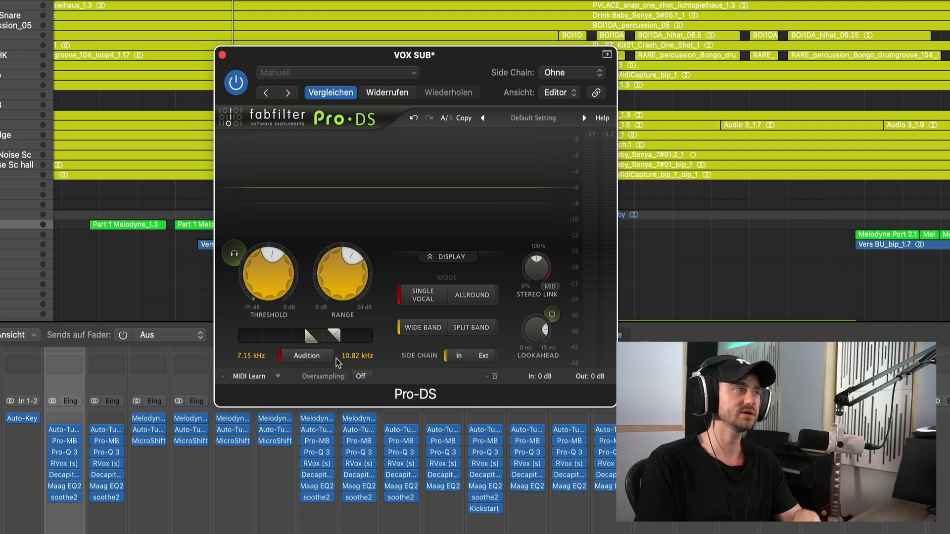
pyautogui.press('space')
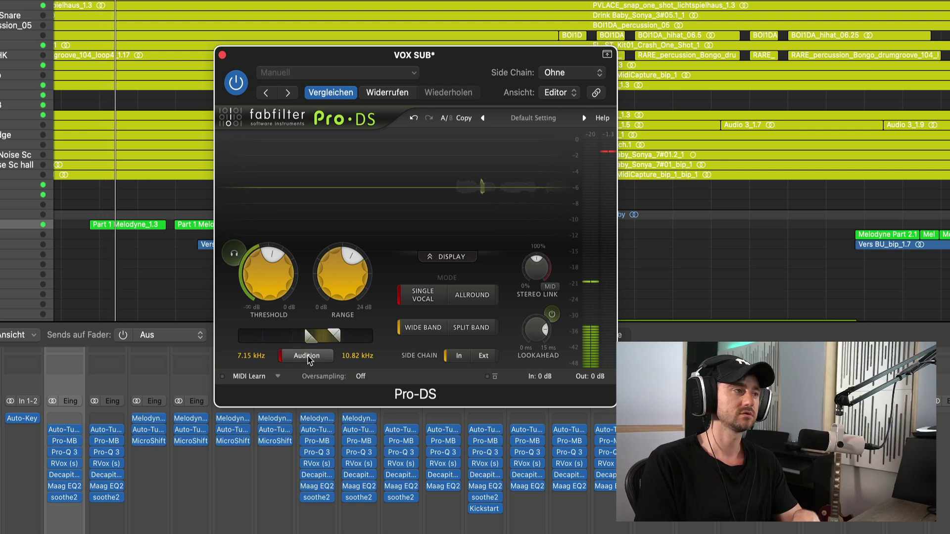
pyautogui.moveTo(307, 359)
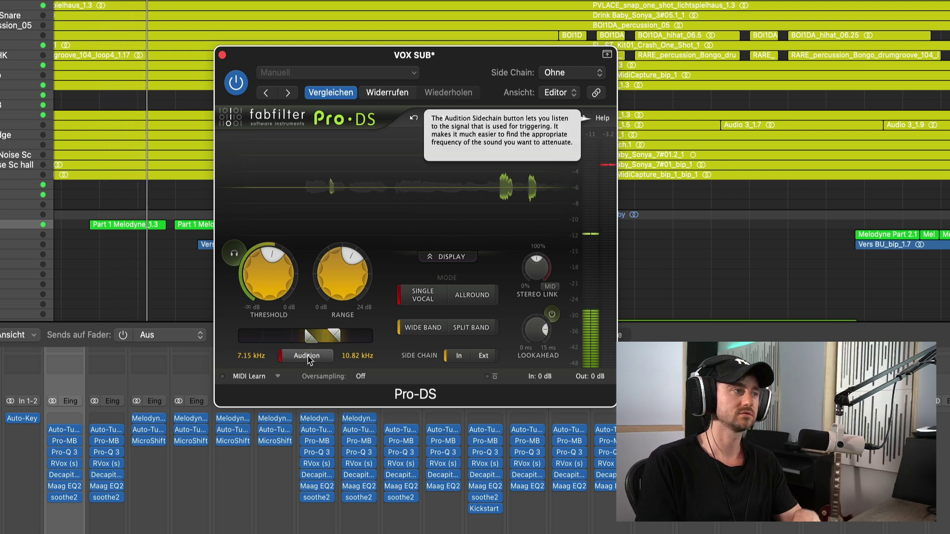
# Stop playback, examine the Pro-DS threshold, range, mode and stereo link controls, and change the oversampling setting.
pyautogui.press('space')
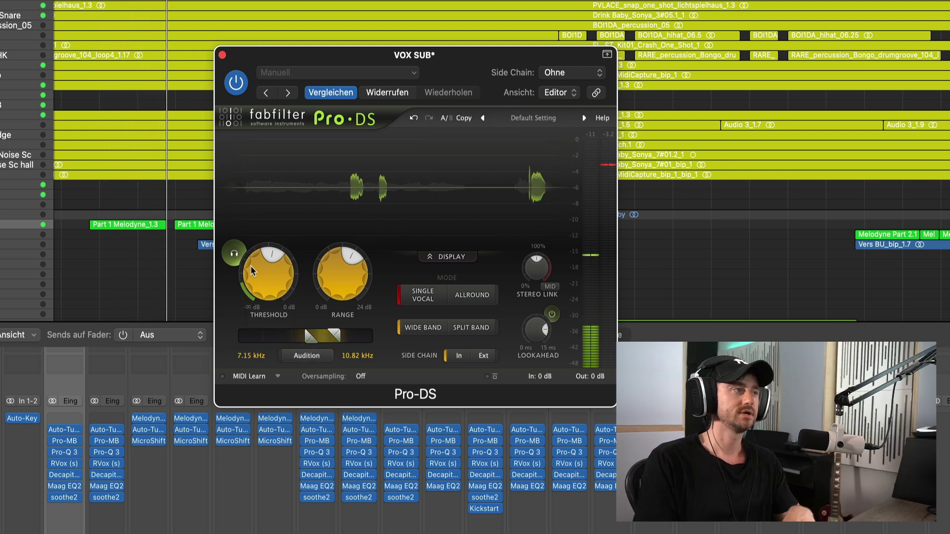
pyautogui.moveTo(259, 274)
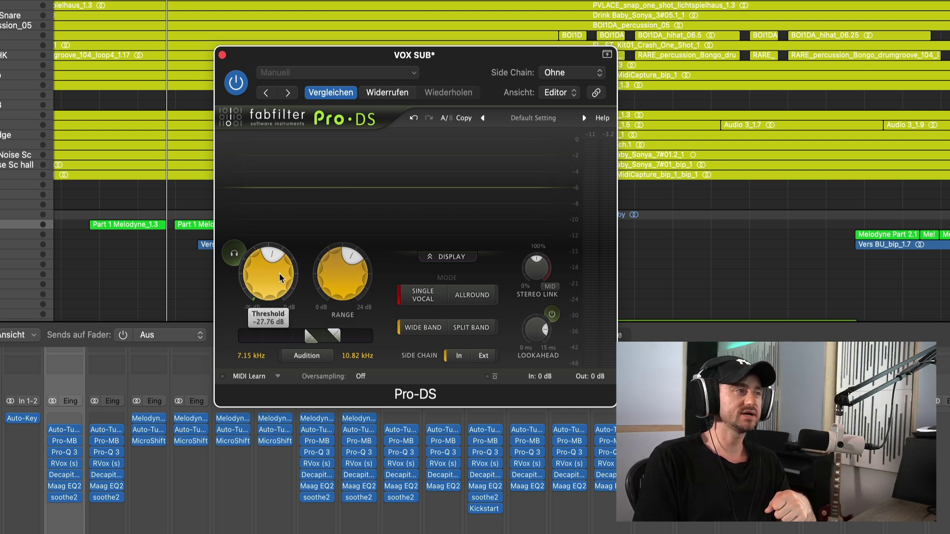
pyautogui.moveTo(351, 286)
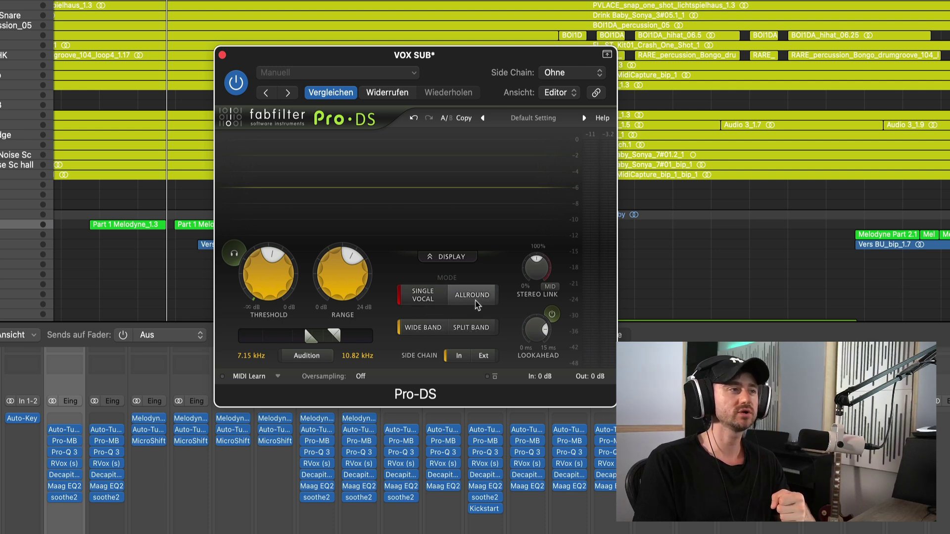
pyautogui.moveTo(475, 304)
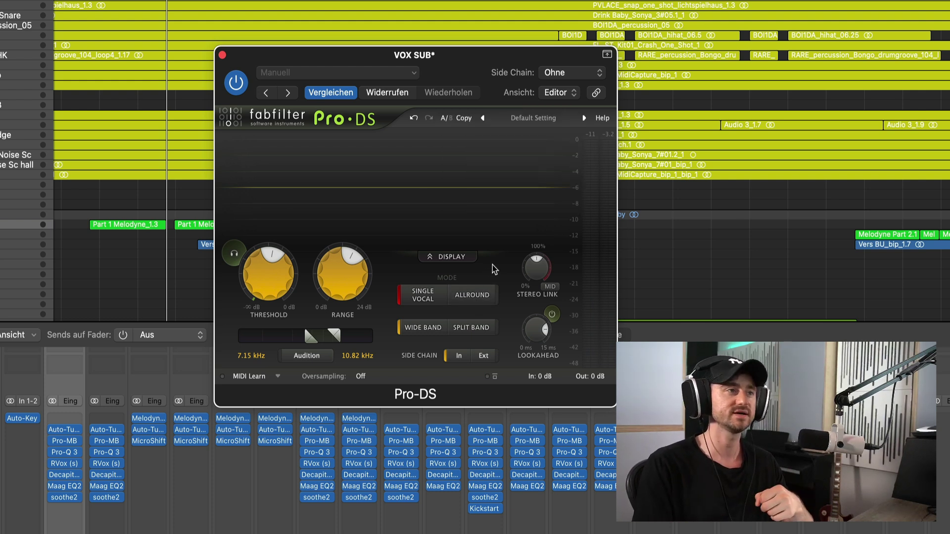
pyautogui.moveTo(535, 272)
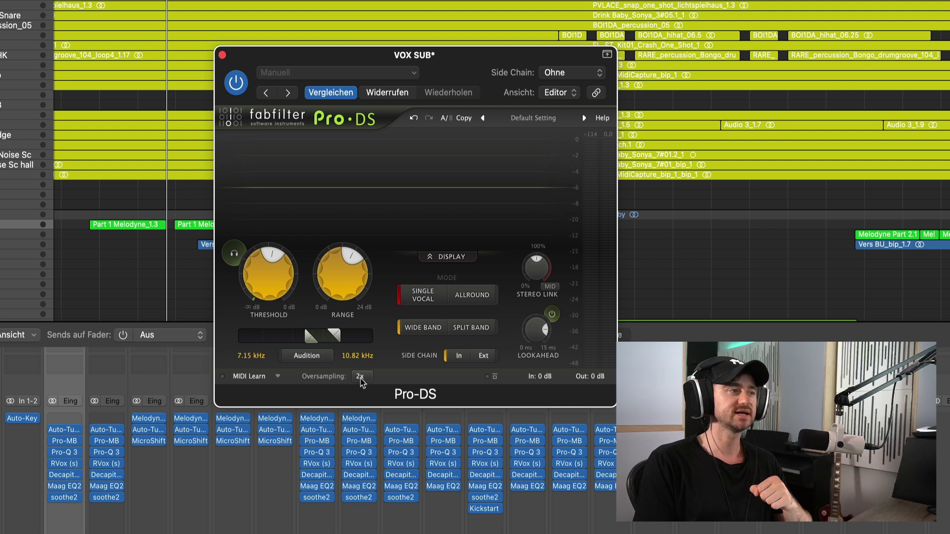
pyautogui.click(360, 377)
pyautogui.click(367, 393)
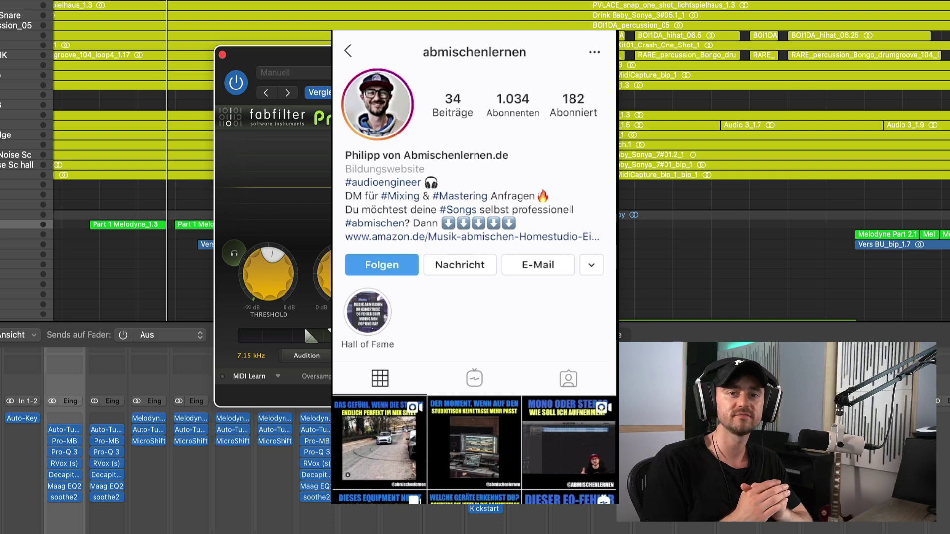
# In Instagram, follow abmischenlernen, enable notifications for posts (Beiträge), Stories and IGTV, and open the Live-Videos notification options.
pyautogui.click(400, 424)
pyautogui.click(585, 365)
pyautogui.click(584, 405)
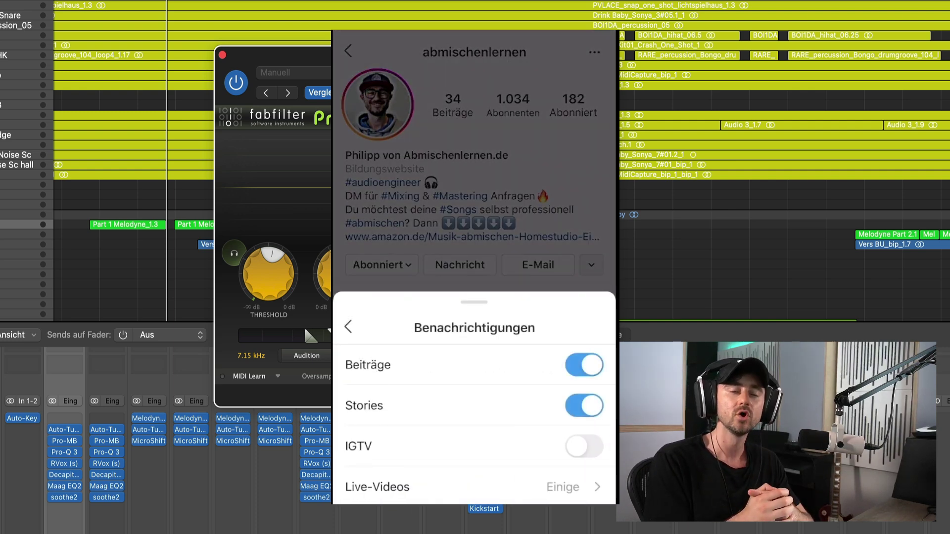
pyautogui.click(584, 447)
pyautogui.click(475, 487)
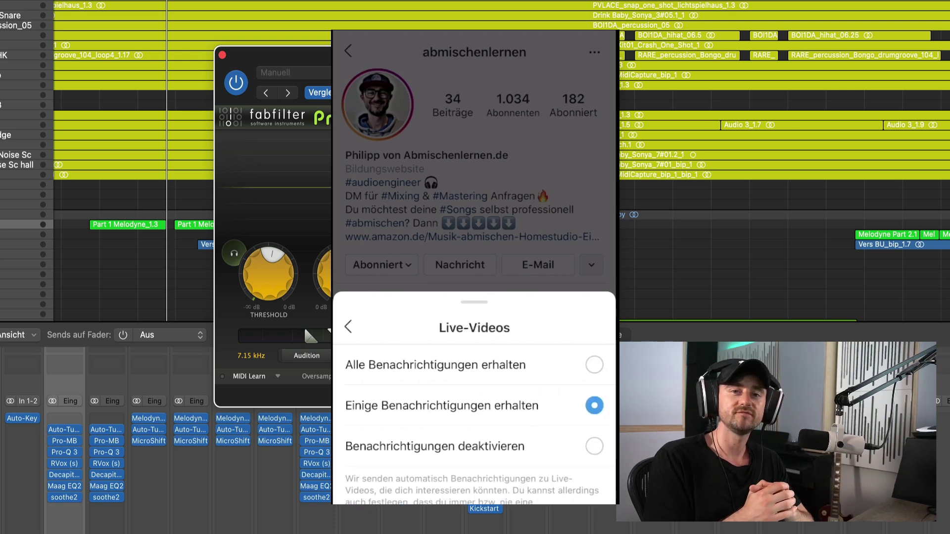